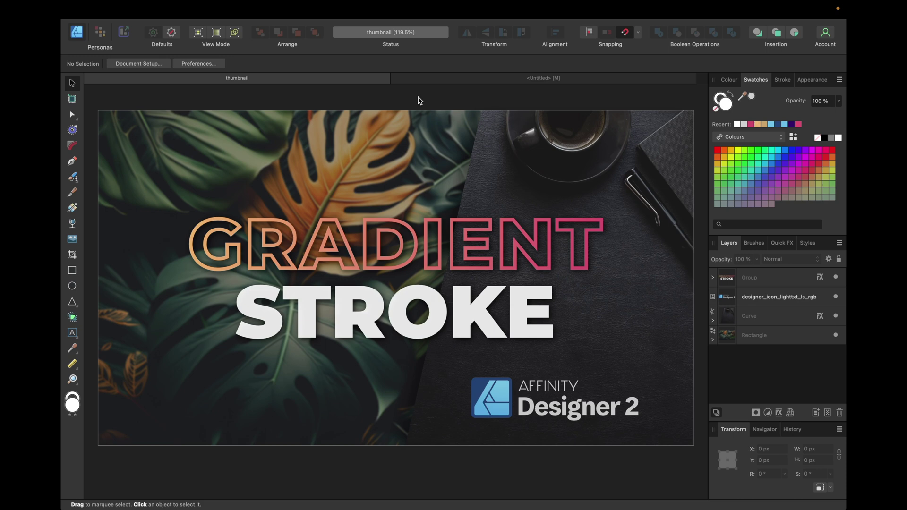
Step: Bring the blank Untitled document to the front instead of the thumbnail design
left_click(434, 80)
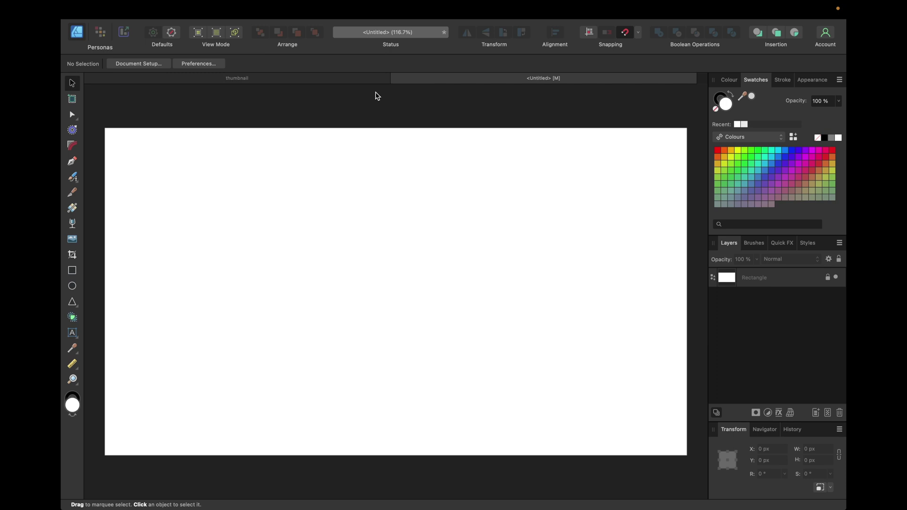
Step: Draw a straight slanted line with the Pen Tool, from the page's top left downward
left_click(72, 161)
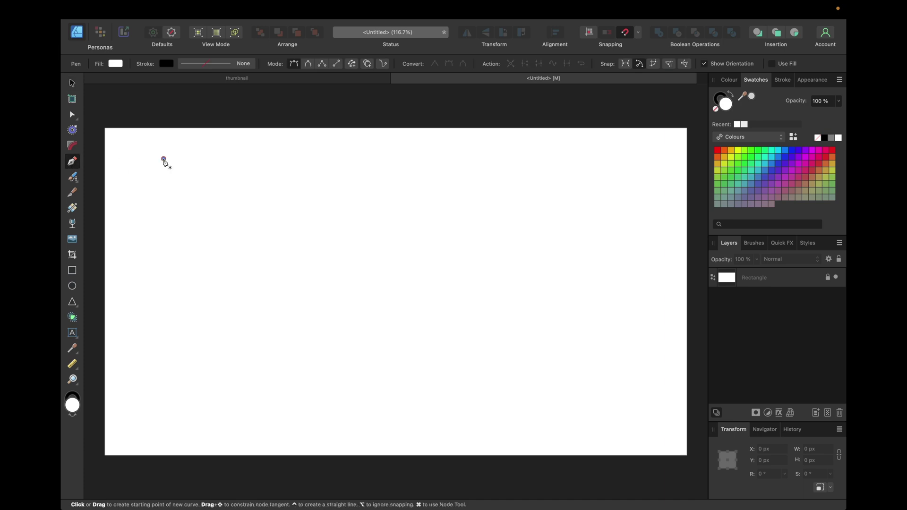
left_click(164, 159)
left_click(178, 370)
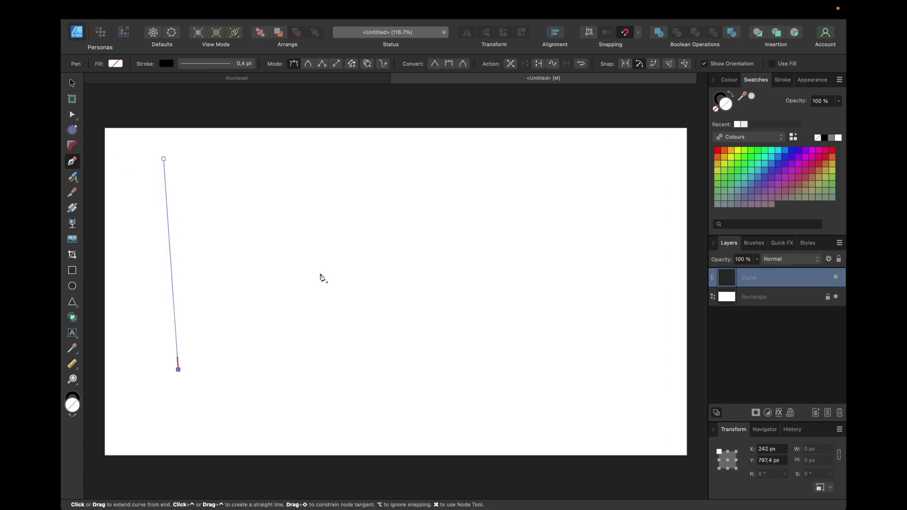
Step: Set the line's stroke width to 4 pt
left_click(724, 95)
left_click(787, 83)
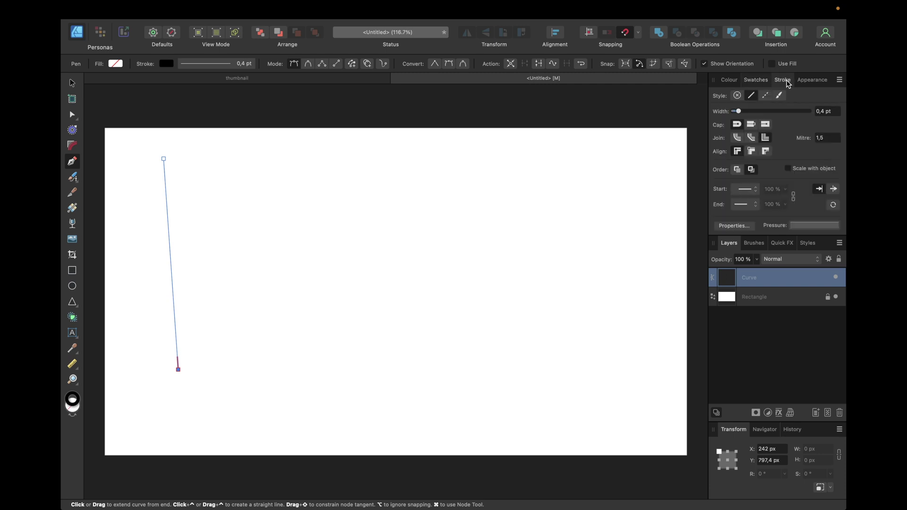
left_click(819, 111)
type("4")
key("Return")
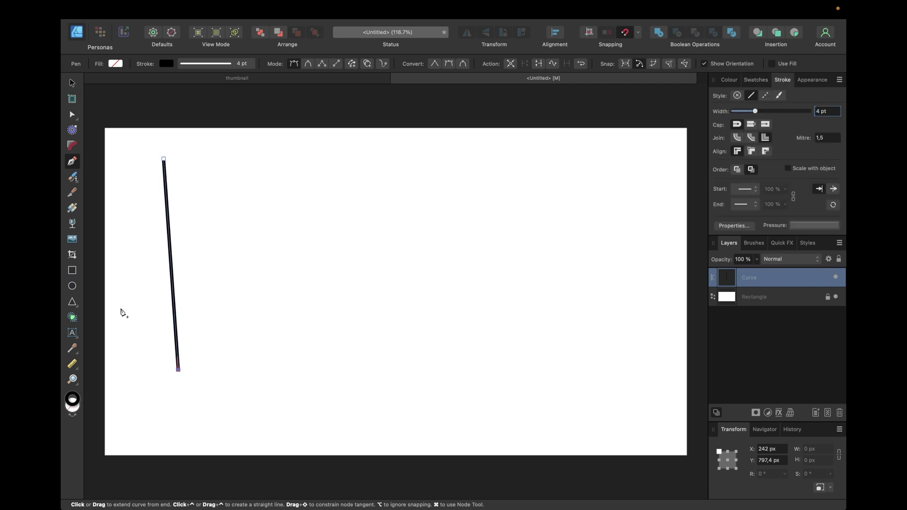
left_click(73, 335)
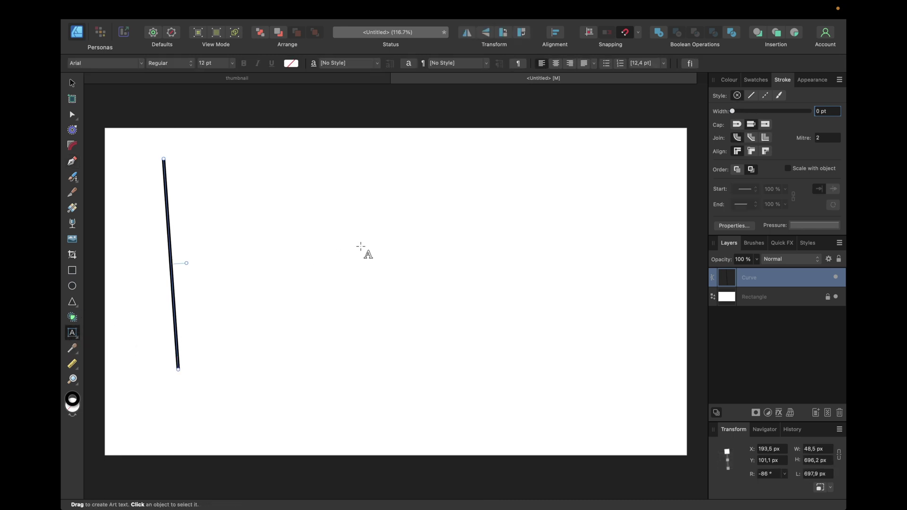
Step: Add artistic text 'GRADIENT' near the page centre and enlarge it to 43.7 pt
left_click(311, 264)
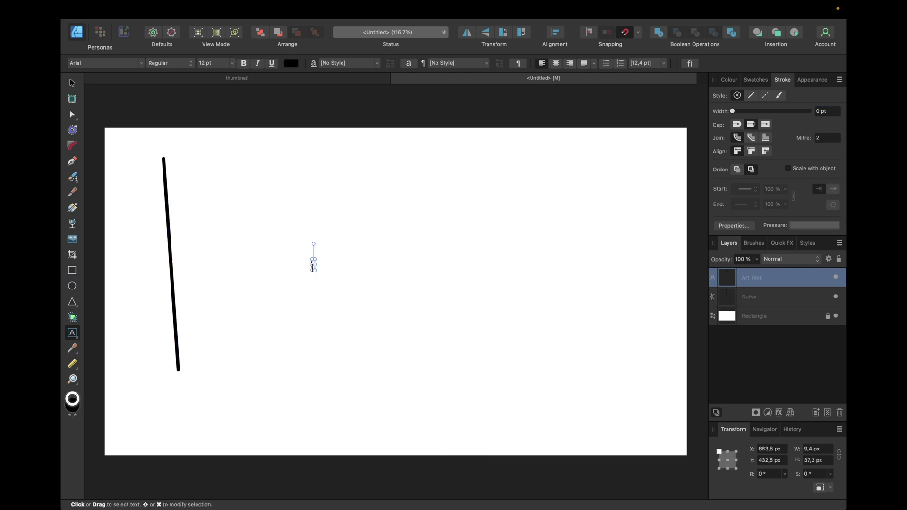
type("GRADIENT")
key("Escape")
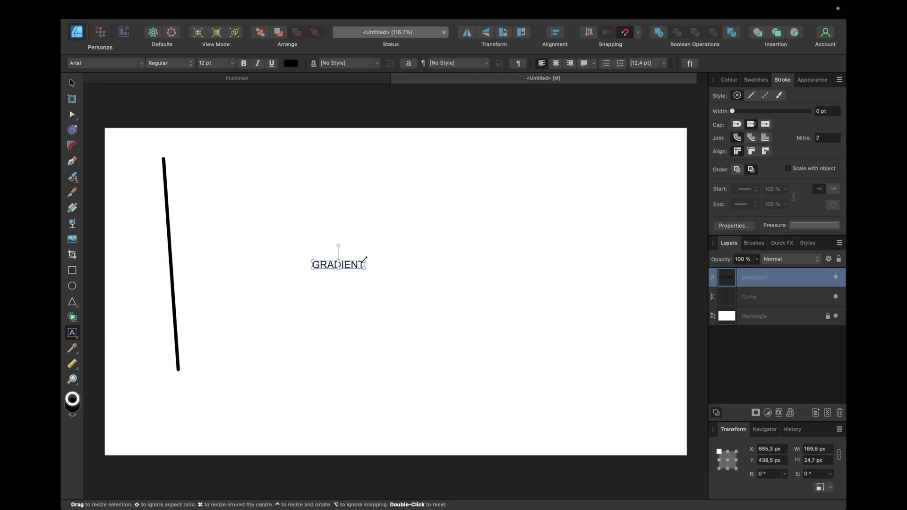
left_click_drag(366, 260, 294, 249)
Step: Set the GRADIENT text's font to Montserrat Black
left_click(142, 63)
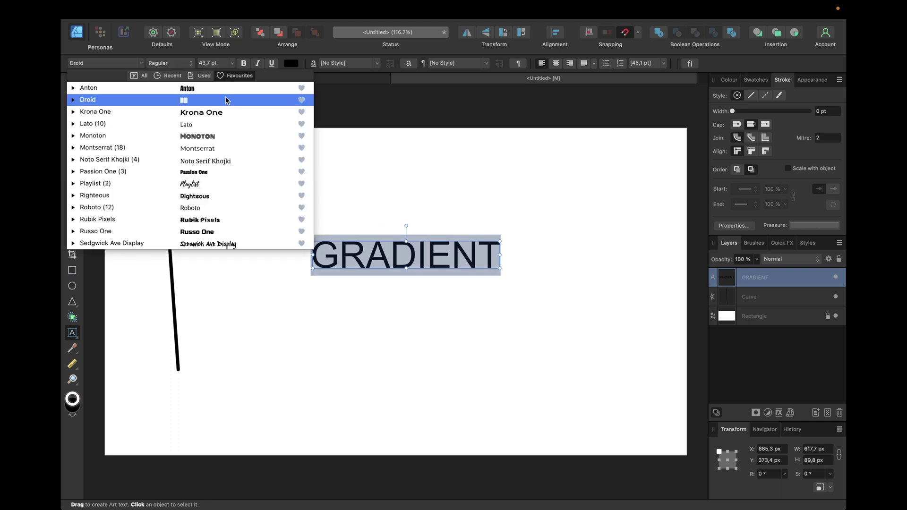
left_click(205, 146)
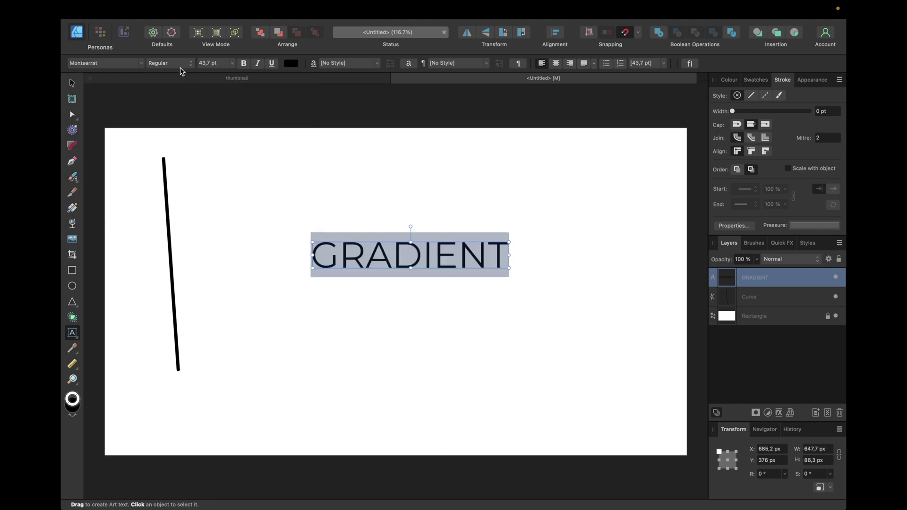
left_click(179, 65)
left_click(168, 189)
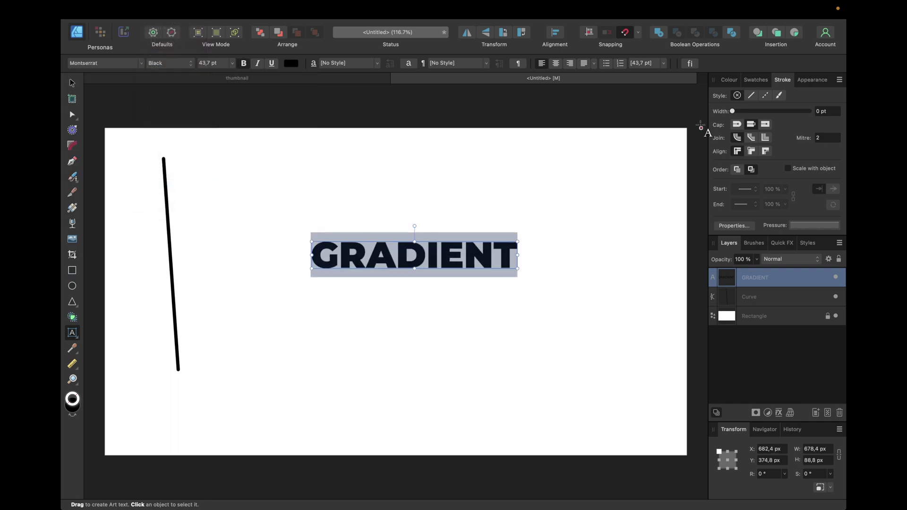
Step: Remove the text's fill and give it a 4 pt outline stroke
left_click(754, 82)
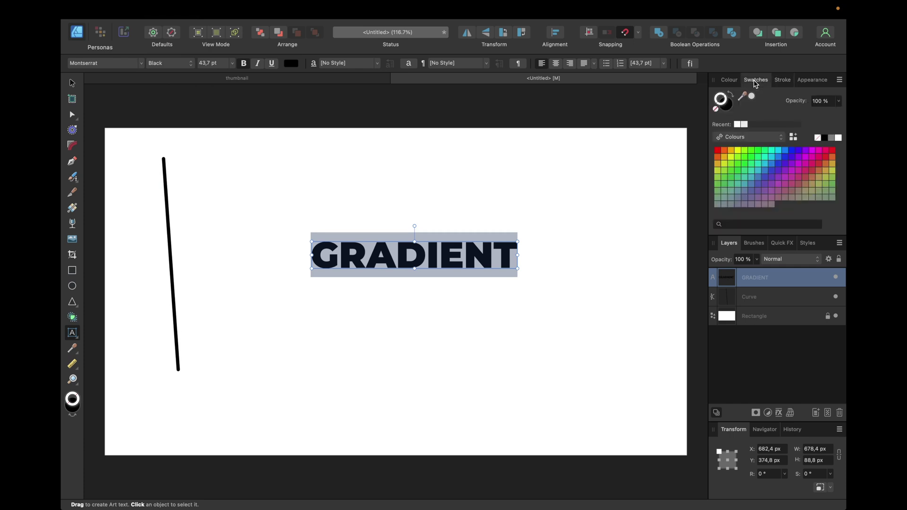
left_click(725, 106)
left_click(715, 110)
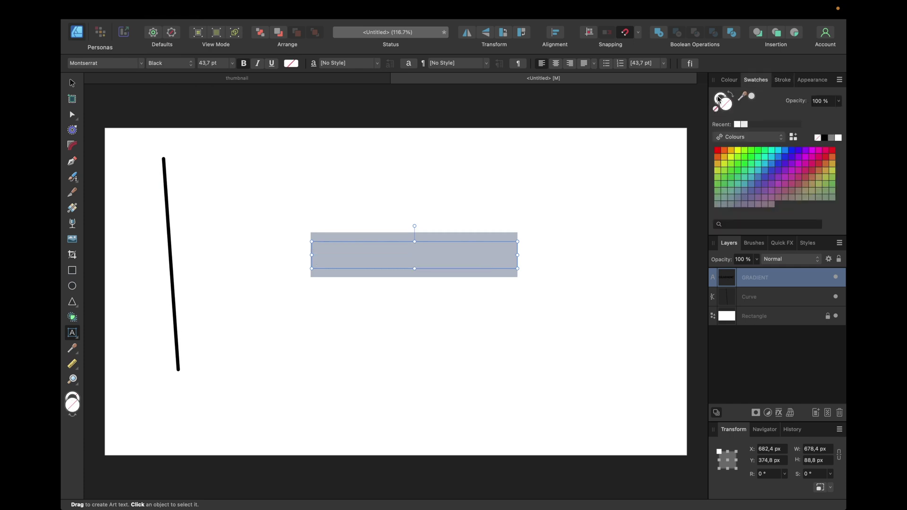
left_click(824, 138)
left_click(782, 79)
left_click(822, 111)
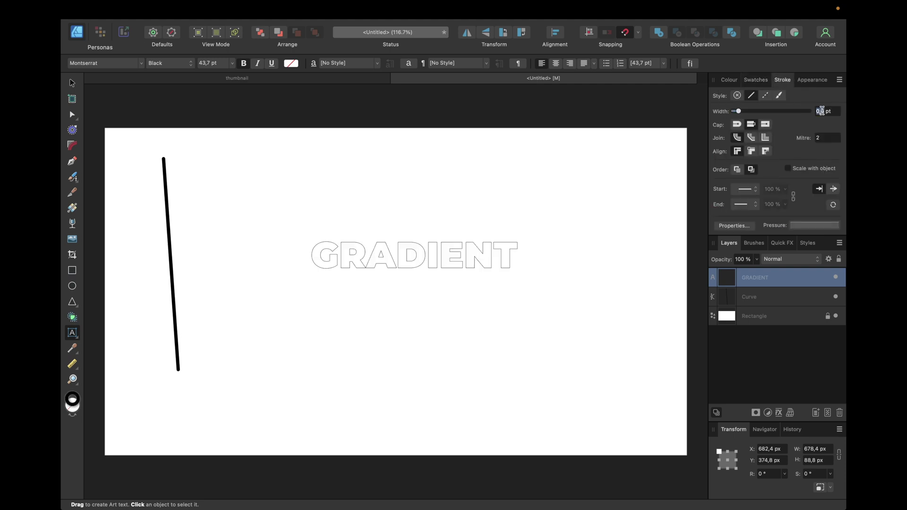
type("4")
key("Return")
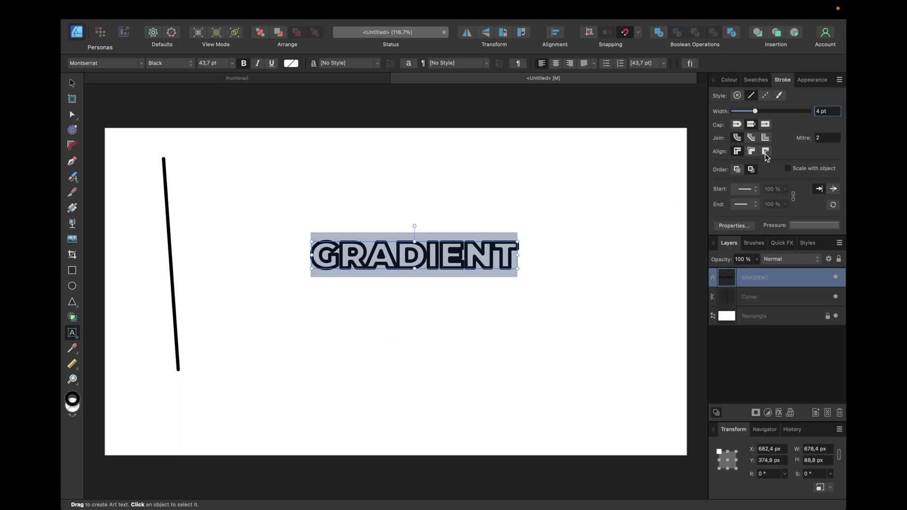
Step: Give the outline mitred corners with a mitre limit of 6
left_click(766, 137)
left_click(819, 137)
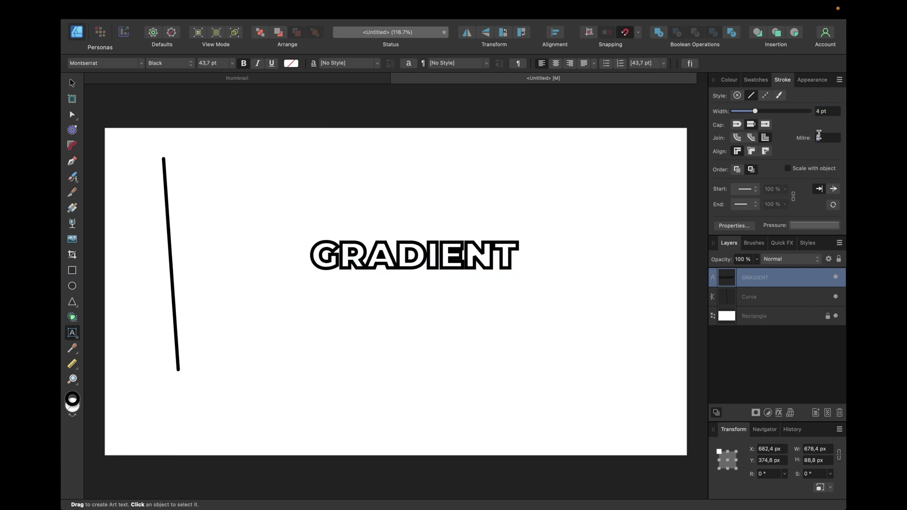
left_click(818, 136)
type("6")
key("Return")
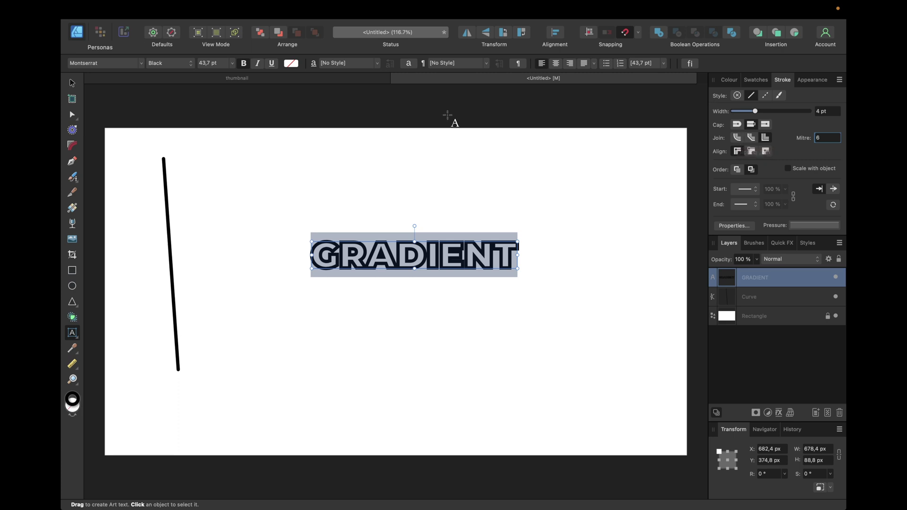
key("Escape")
Step: Select the drawn line and expand its stroke into a filled shape via the Layer menu
left_click(208, 148)
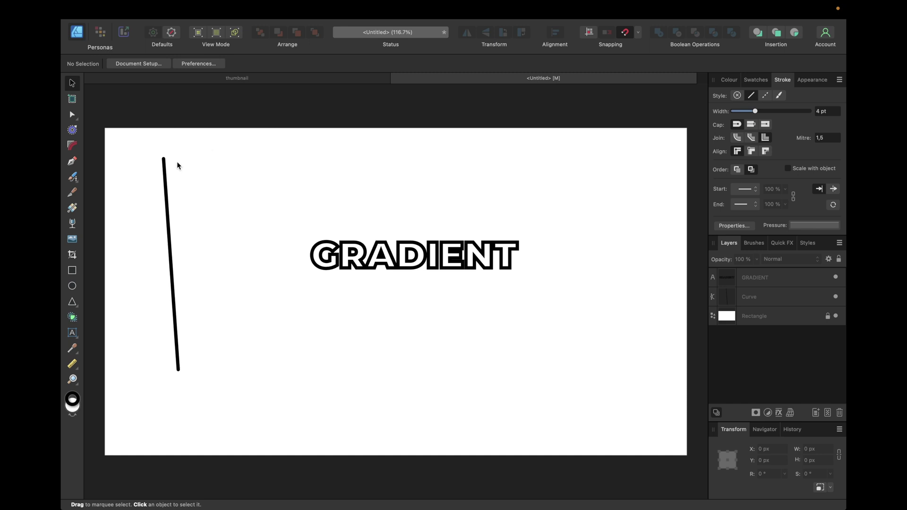
left_click(163, 175)
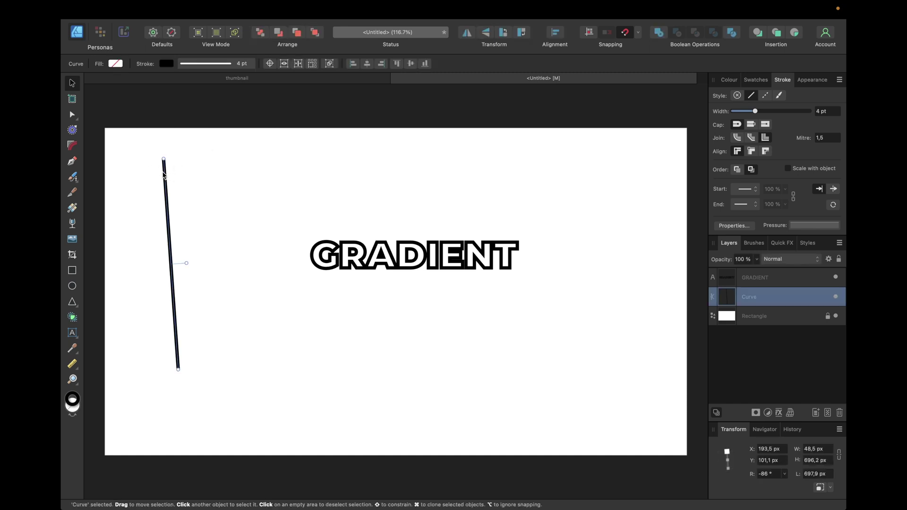
left_click(239, 9)
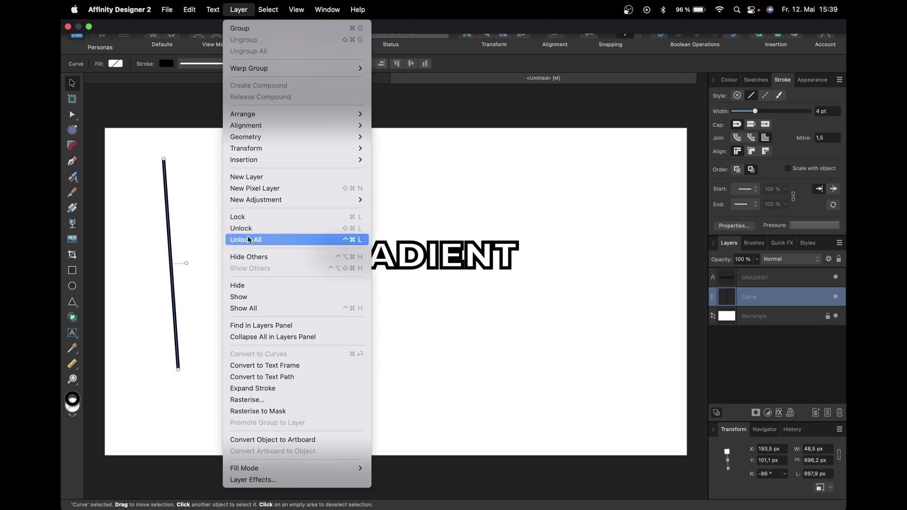
left_click(241, 388)
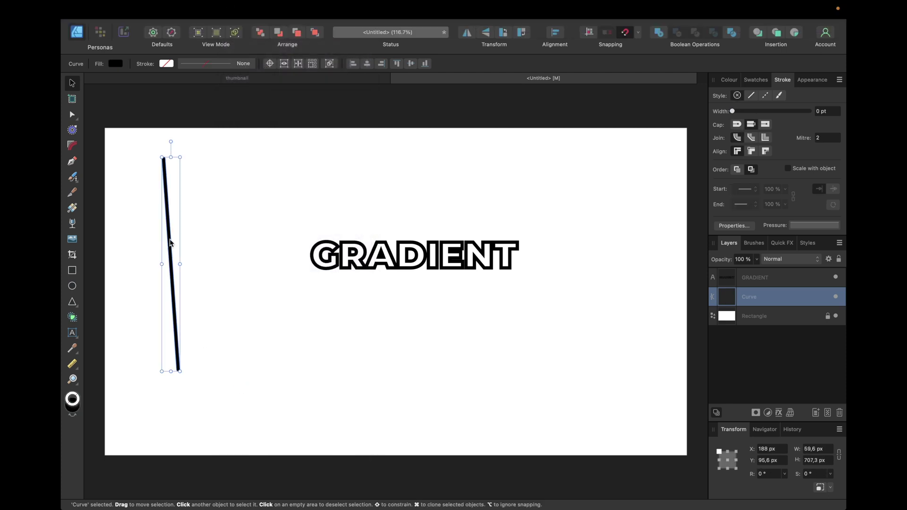
Step: Inspect the expanded line with the Node Tool, zooming to 149% to show line and text
left_click(72, 114)
scroll(167, 222, "up", 5)
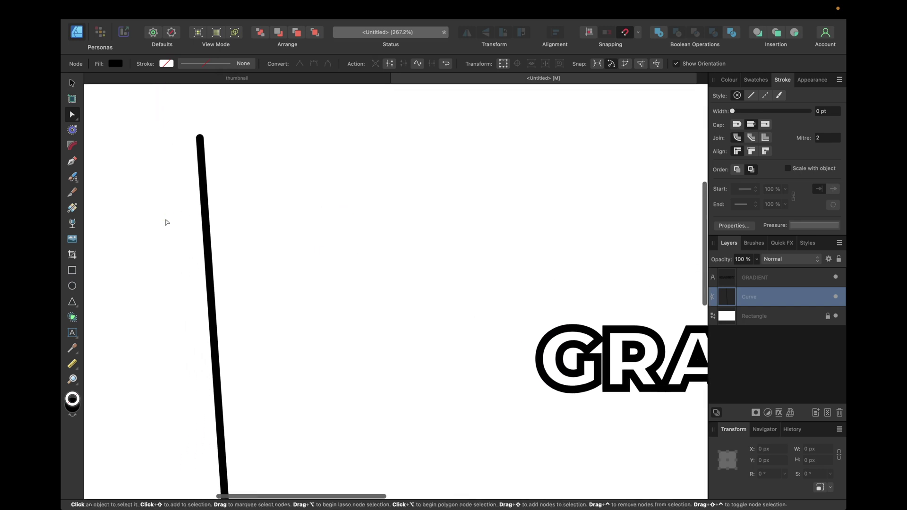
scroll(214, 198, "down", 5)
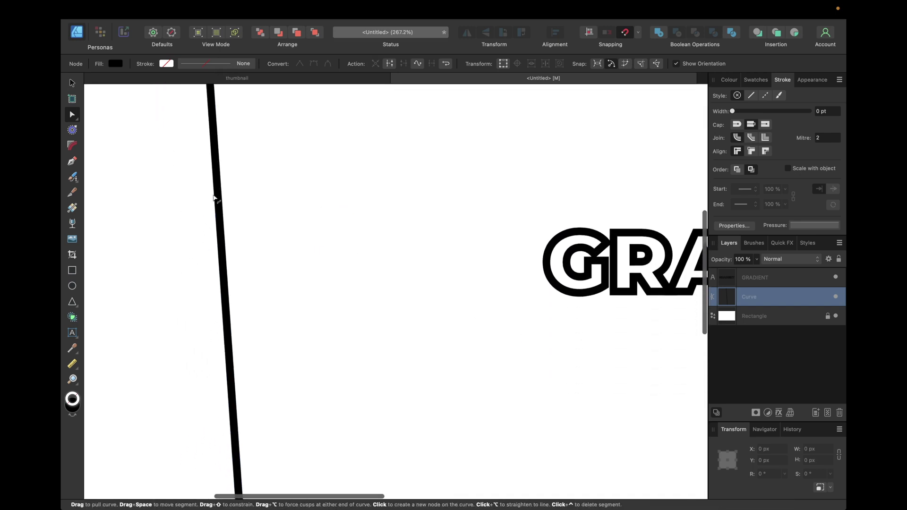
scroll(214, 198, "down", 4)
scroll(214, 198, "up", 3)
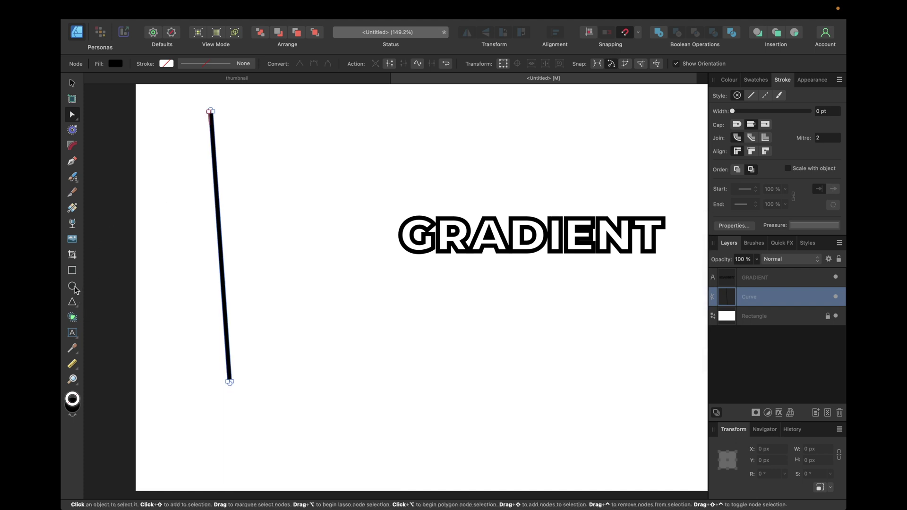
left_click(71, 208)
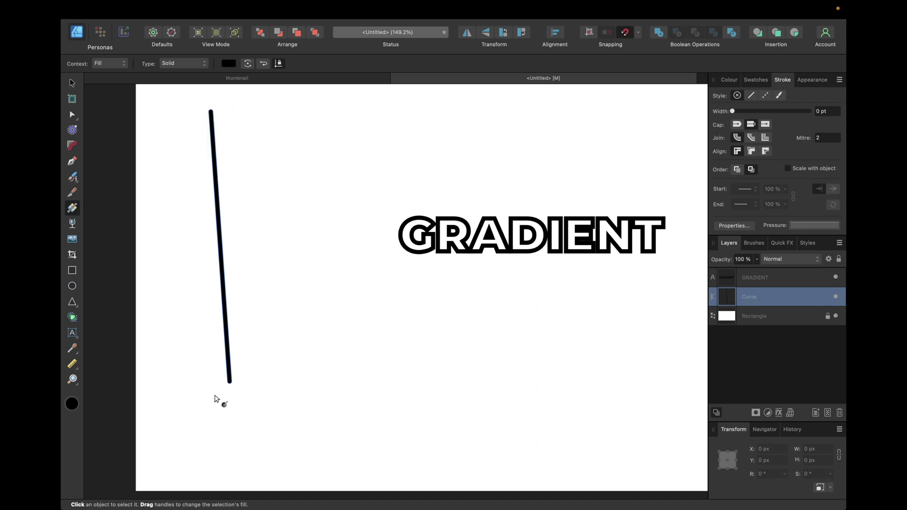
Step: Drag a top-to-bottom linear gradient along the line, with a red top stop and blue bottom stop
mouse_move(211, 110)
left_mouse_down()
mouse_move(242, 348)
mouse_move(231, 384)
left_mouse_up()
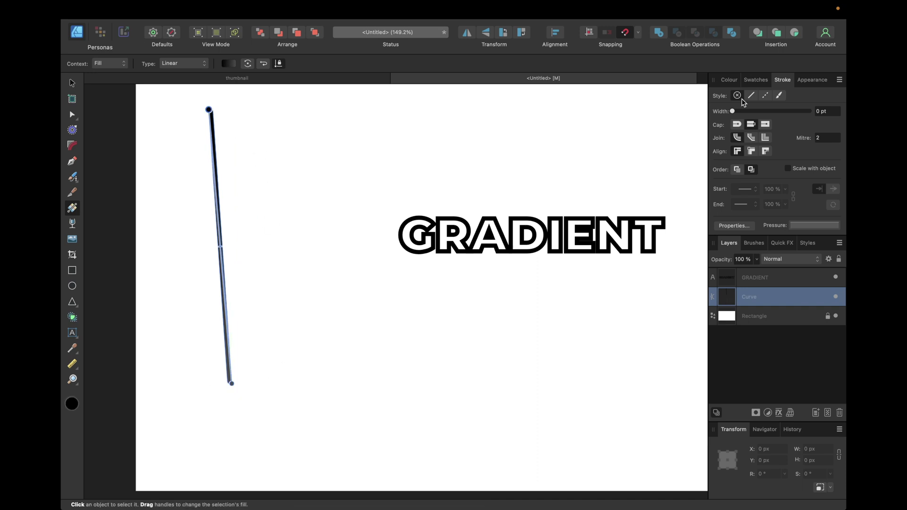
left_click(757, 80)
left_click(717, 151)
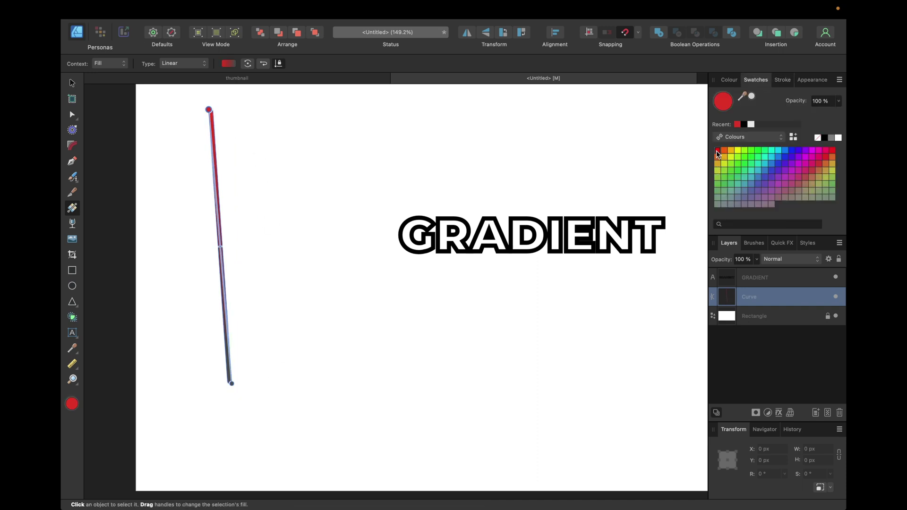
left_click(231, 384)
left_click(785, 150)
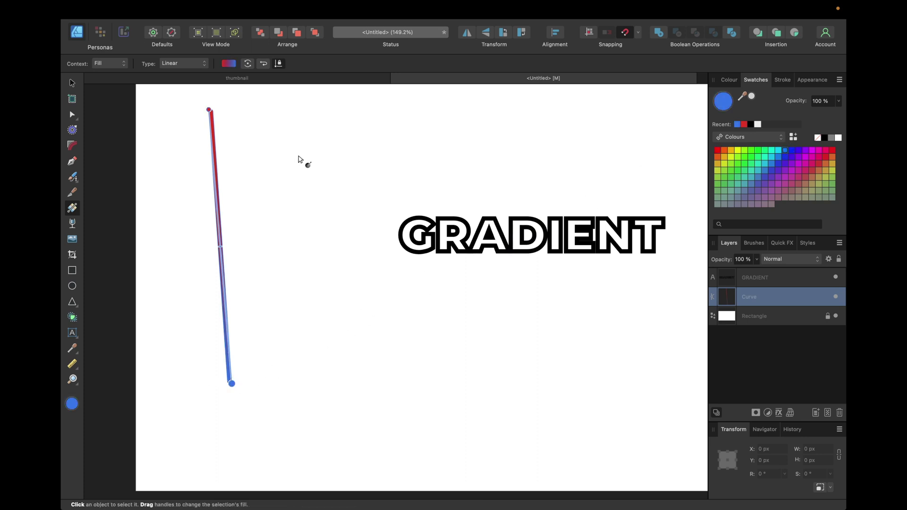
left_click(73, 84)
left_click(245, 206)
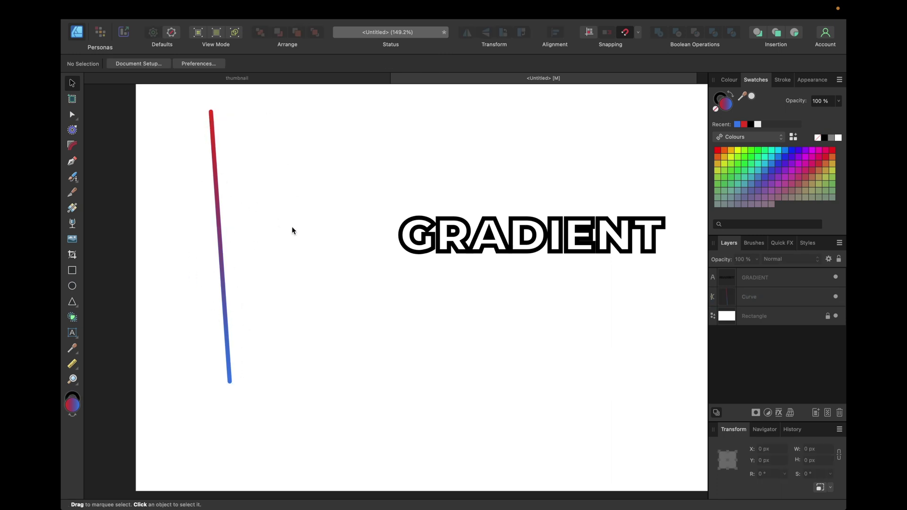
Step: Convert the GRADIENT text to curves
scroll(396, 312, "right", 5)
left_click(445, 247)
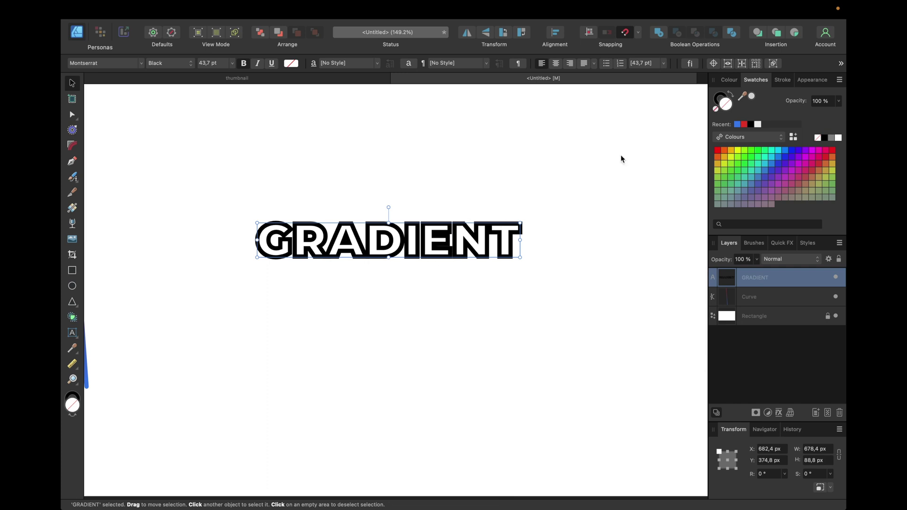
left_click(841, 64)
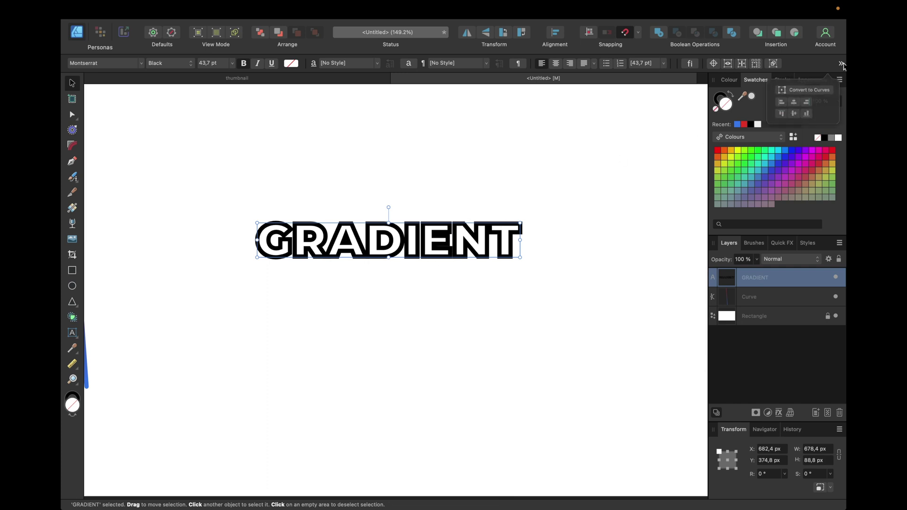
left_click(815, 96)
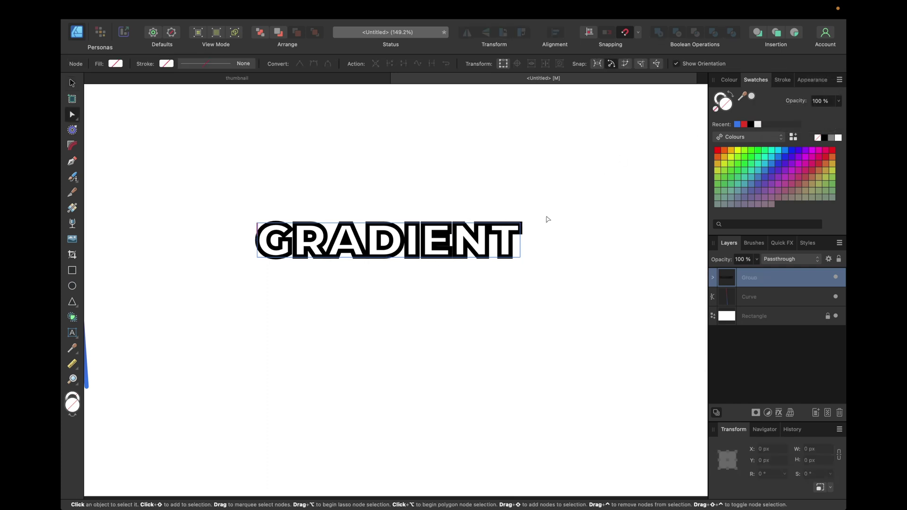
Step: Ungroup the word into letter curves and marquee-select all eight letters
right_click(465, 240)
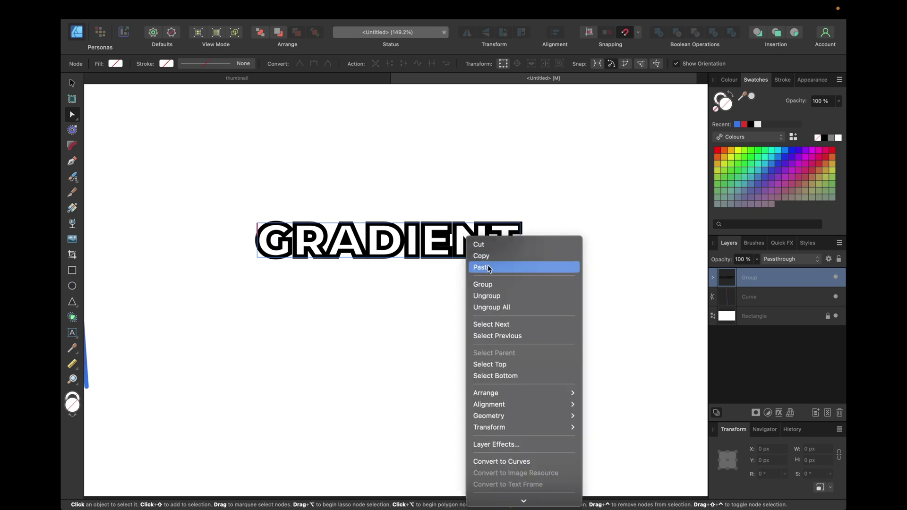
left_click(496, 294)
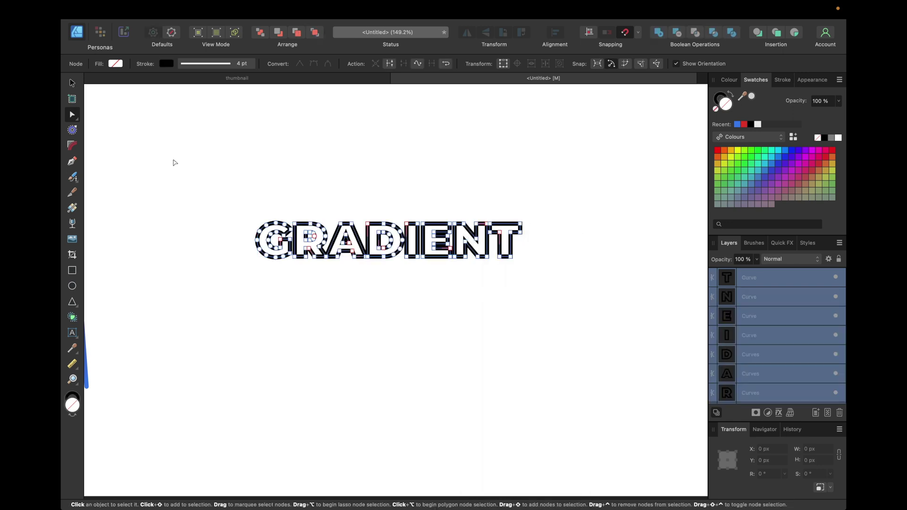
left_click(72, 84)
left_click(181, 143)
left_click_drag(181, 143, 600, 308)
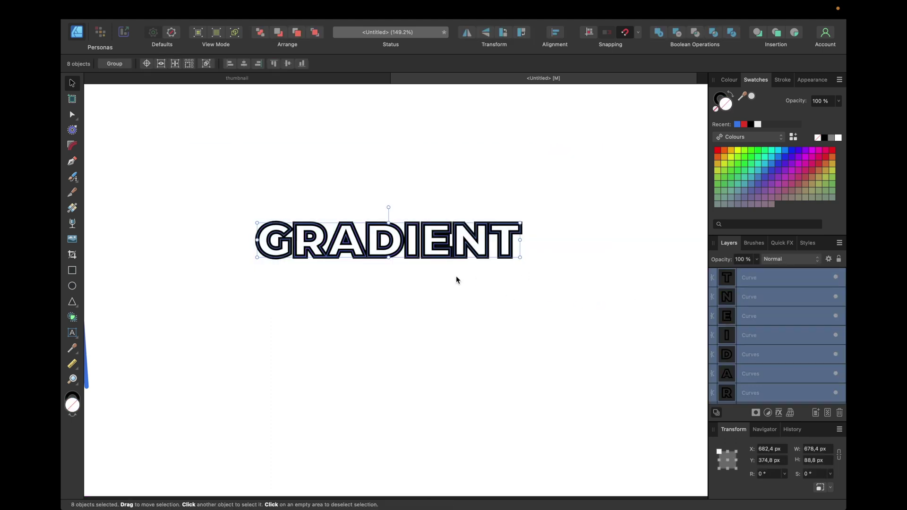
Step: Use Layer > Expand Stroke on the letters, then Boolean Add to merge them into one Curves shape
mouse_move(298, 5)
left_click(239, 8)
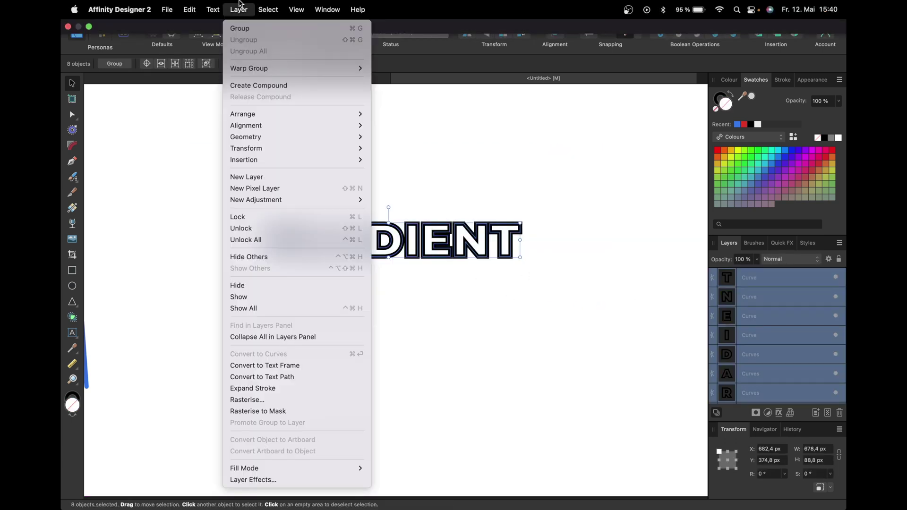
left_click(270, 392)
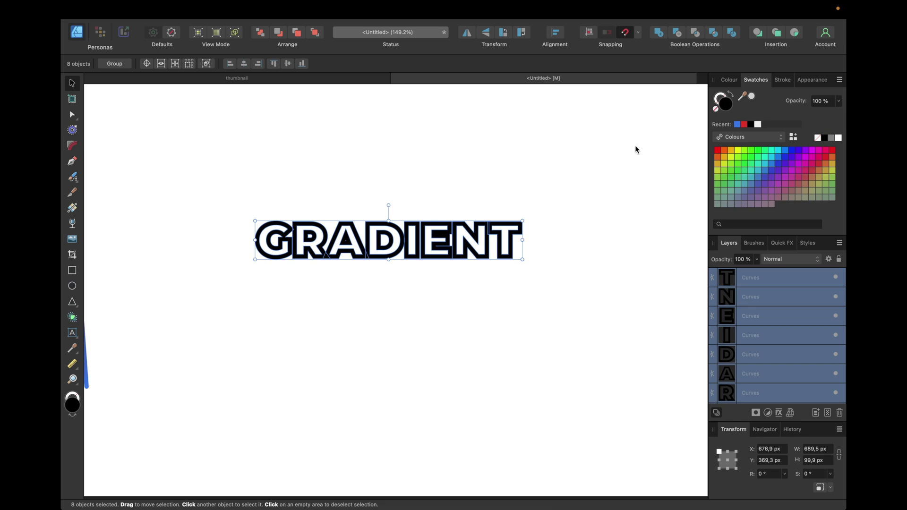
left_click(660, 36)
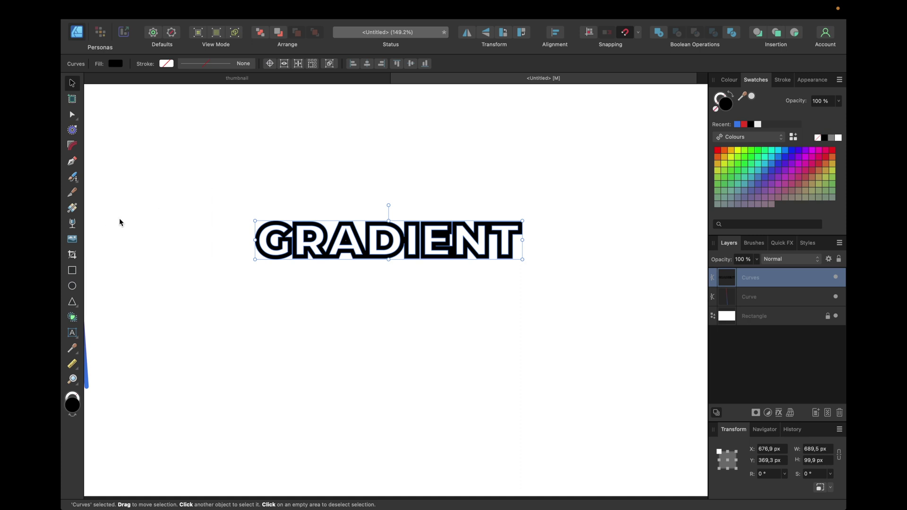
left_click(72, 210)
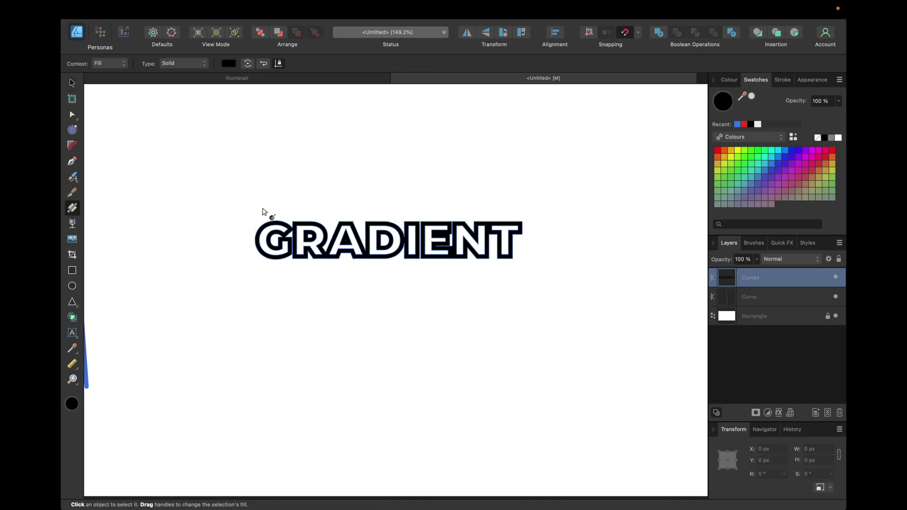
Step: Drag a left-to-right gradient across the word, blue at the end and red start nudged left
left_click_drag(257, 221, 543, 256)
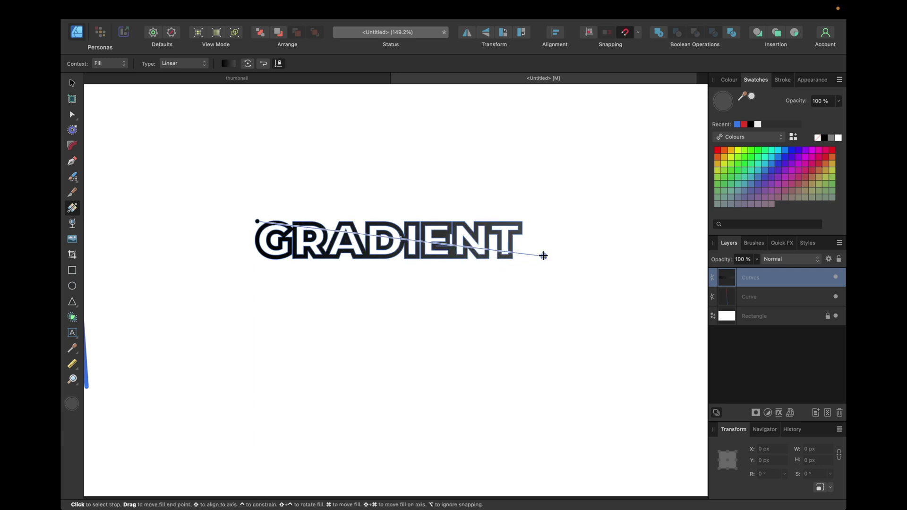
left_click(788, 149)
left_click(257, 222)
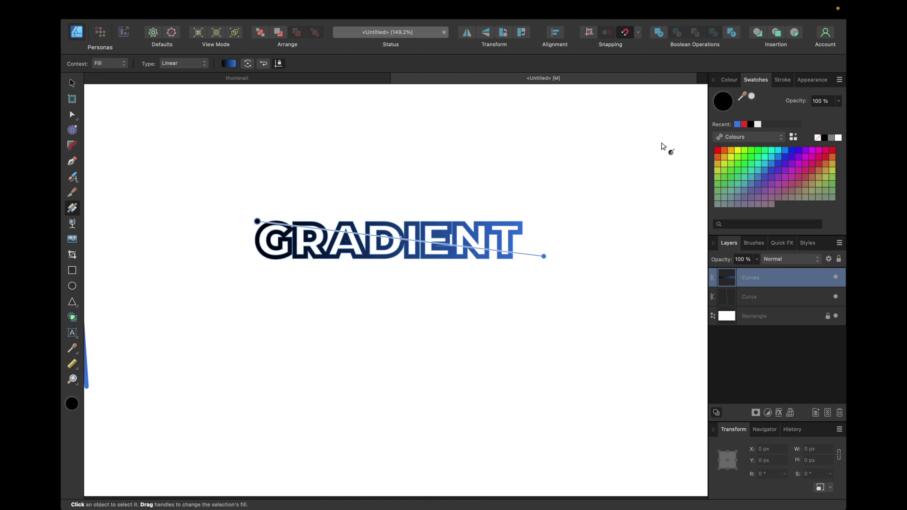
left_click(717, 151)
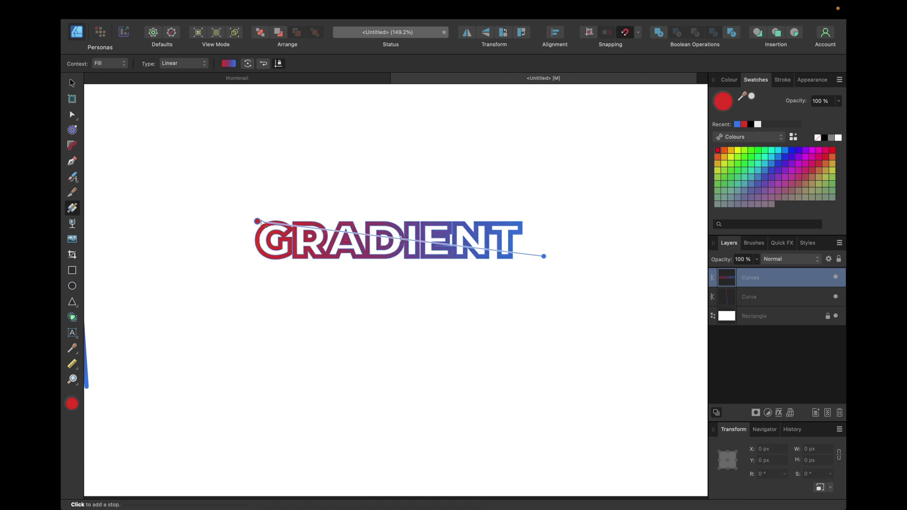
left_click_drag(257, 221, 242, 220)
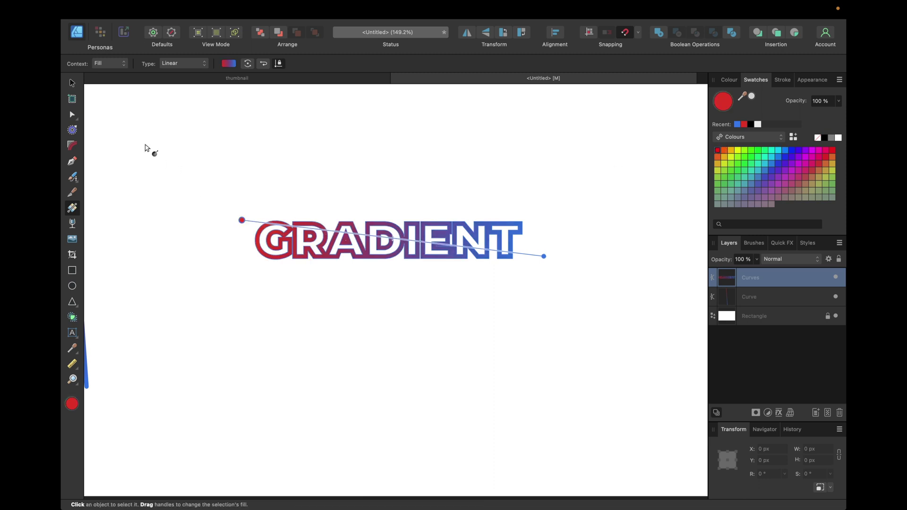
left_click(72, 85)
left_click(179, 171)
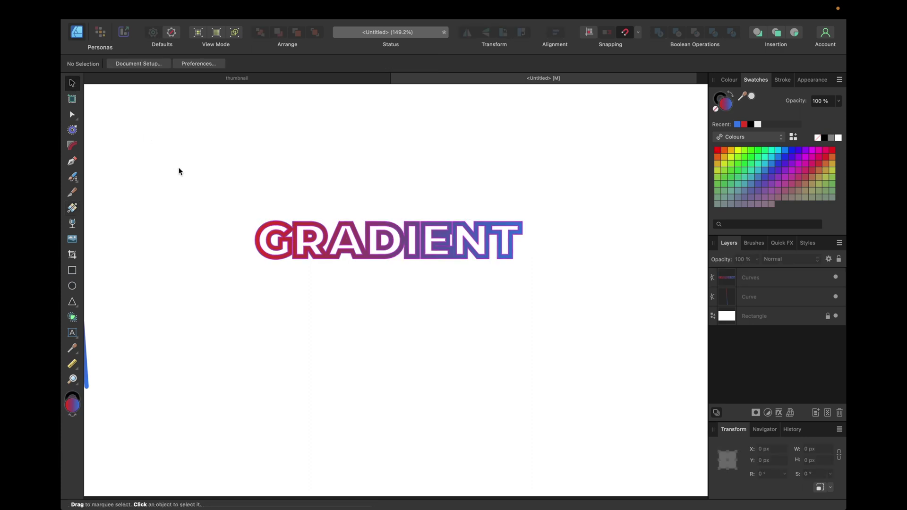